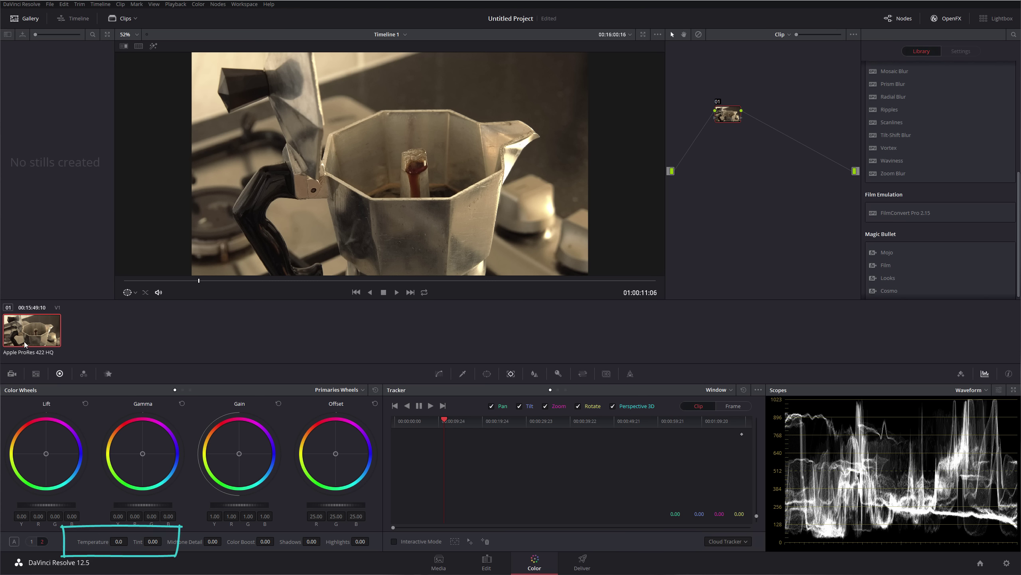
# Drag Temperature well below zero, then ease it back to about -2210.
pyautogui.moveTo(117, 538); pyautogui.dragTo(96, 538)
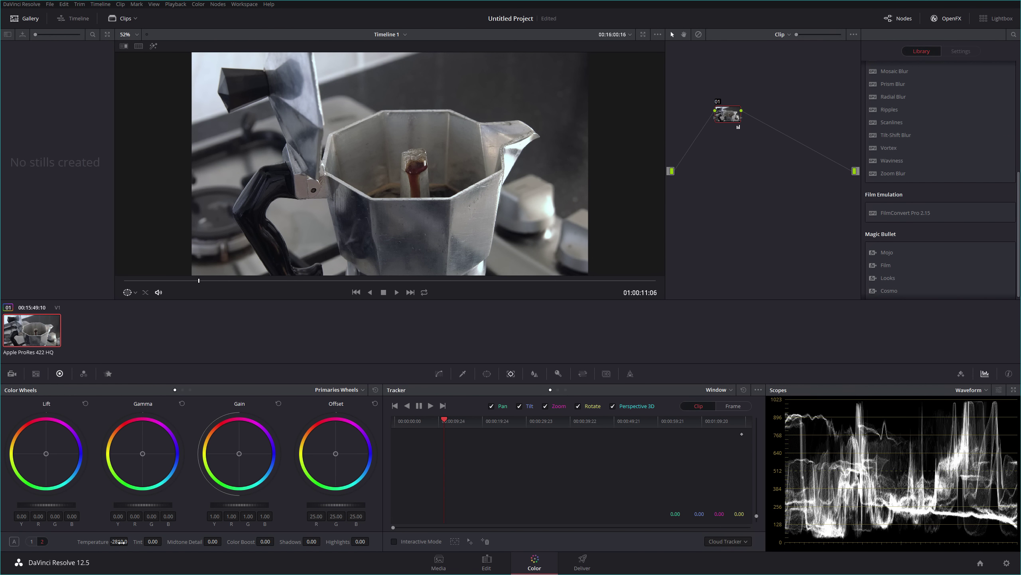
pyautogui.moveTo(119, 541); pyautogui.dragTo(131, 540)
# On the Edit page, set Crop Left 635.52, Crop Right 1123.2 and Crop Bottom 1004.92.
pyautogui.click(489, 564)
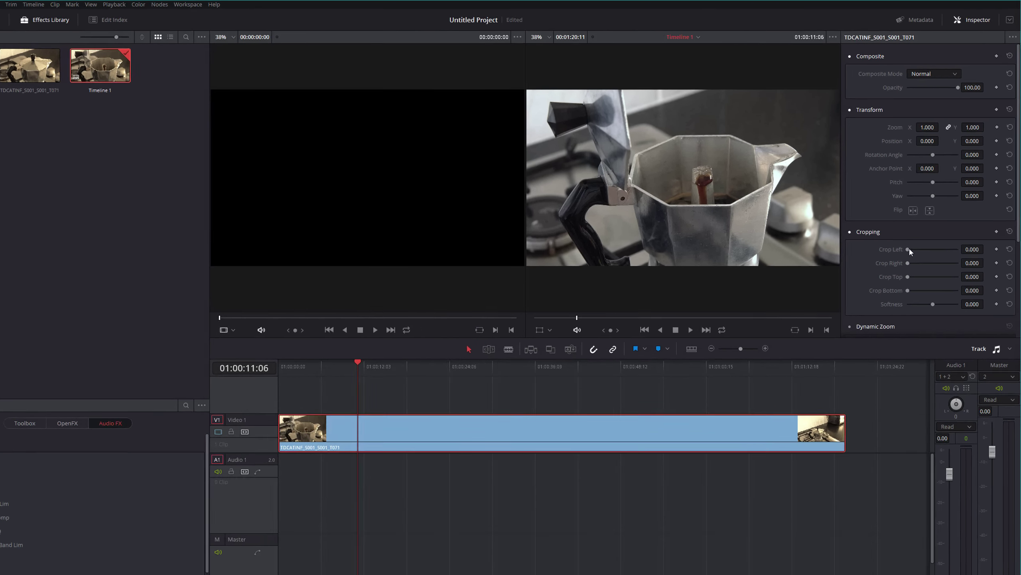
pyautogui.moveTo(908, 249); pyautogui.dragTo(924, 246)
pyautogui.moveTo(870, 386); pyautogui.dragTo(892, 405)
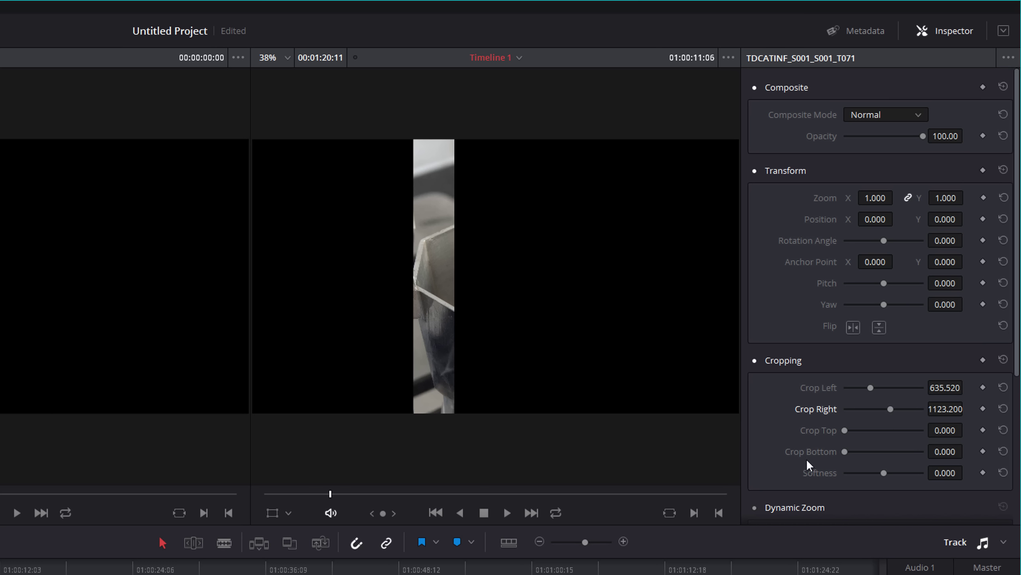
pyautogui.moveTo(845, 450); pyautogui.dragTo(918, 442)
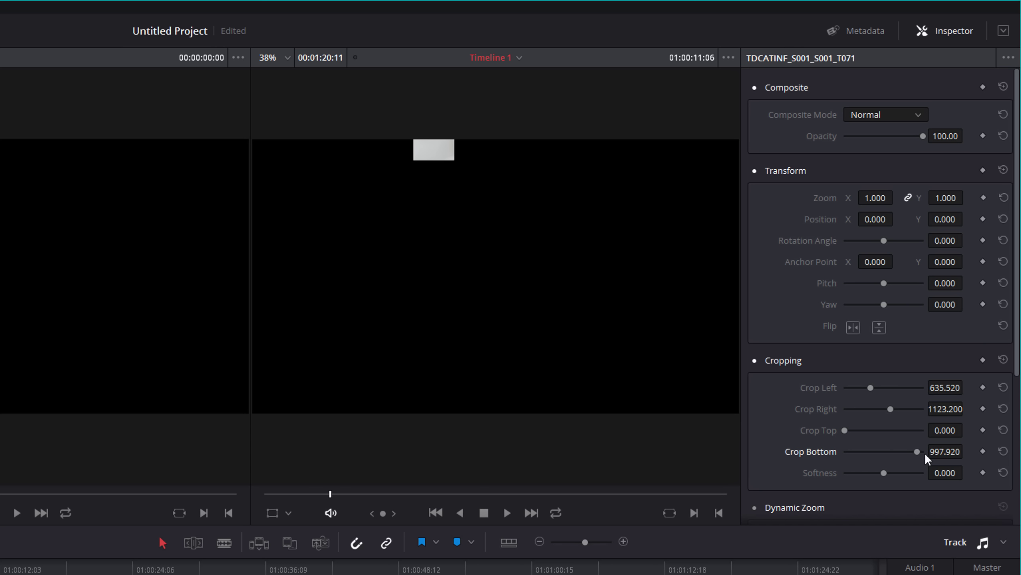
pyautogui.moveTo(942, 449); pyautogui.dragTo(946, 450)
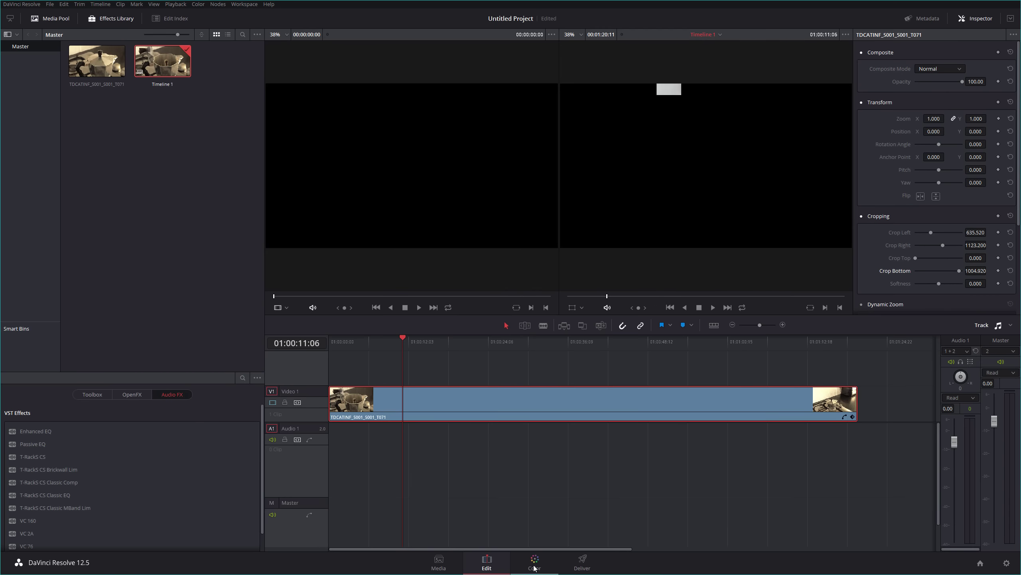
# Back on the Color page, open the floating scopes window with the top-left pane on Vectorscope.
pyautogui.click(534, 566)
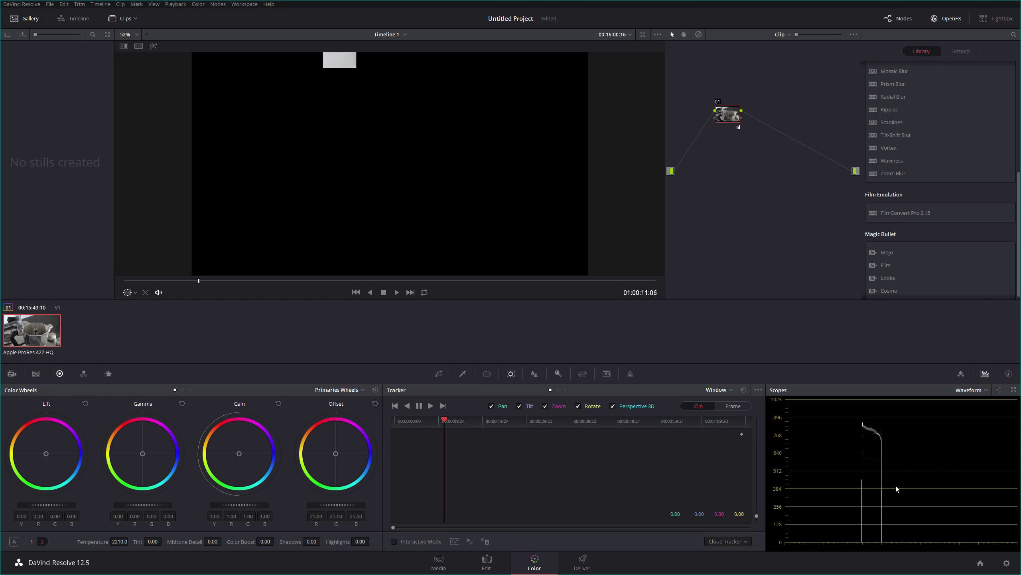
pyautogui.click(1013, 390)
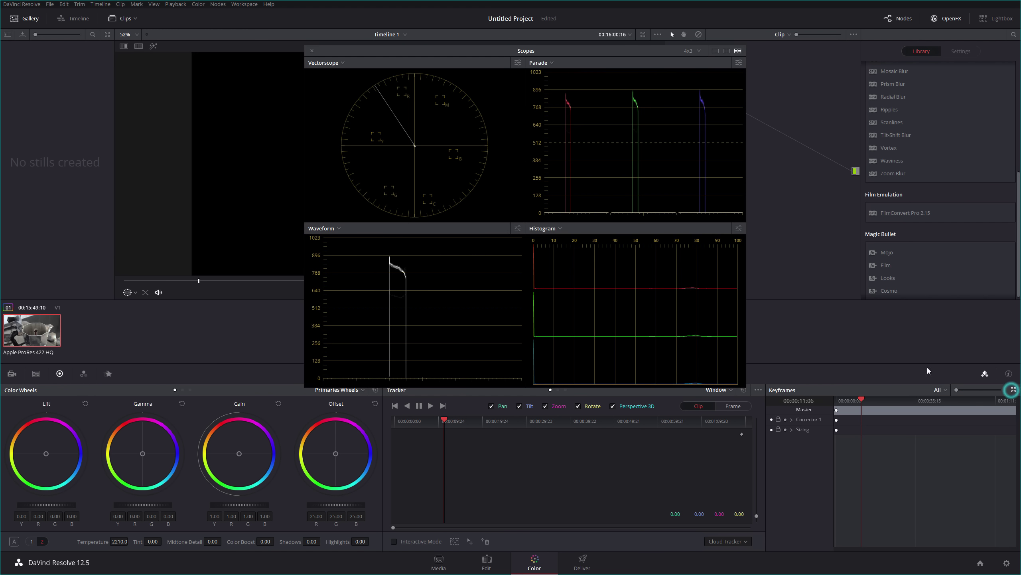
pyautogui.moveTo(415, 50); pyautogui.dragTo(586, 174)
pyautogui.click(502, 180)
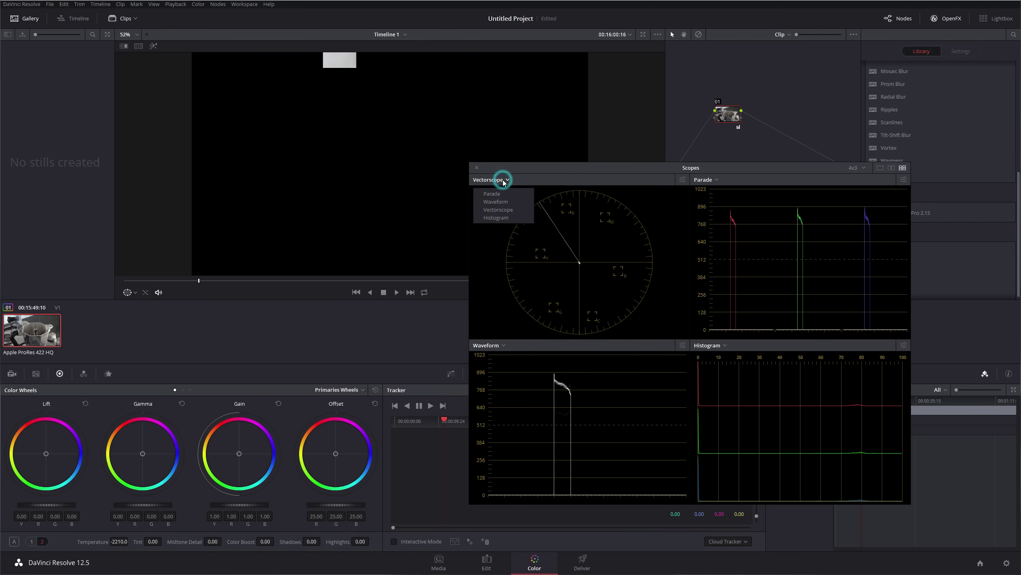
pyautogui.click(498, 208)
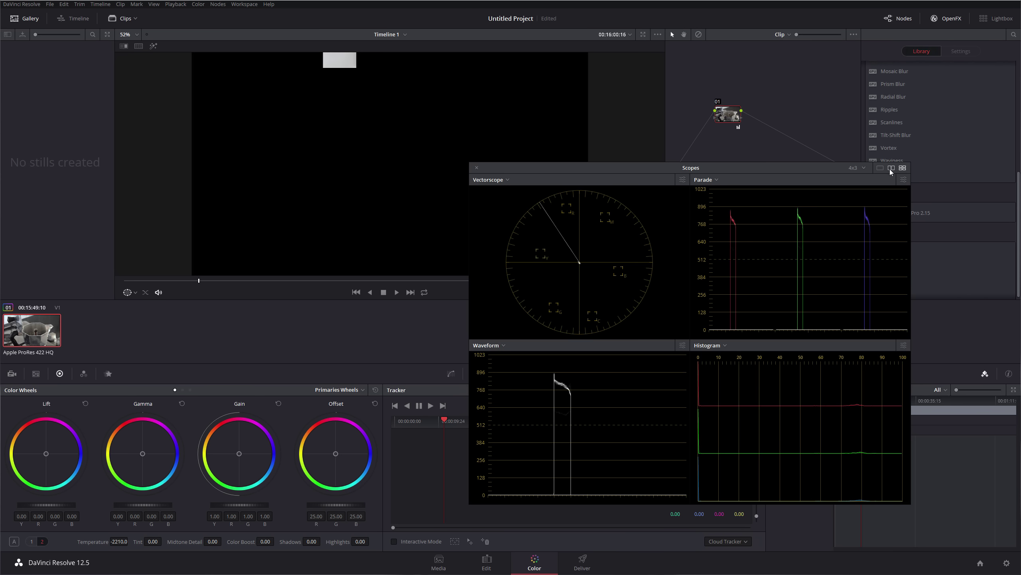
# Enable Show 2x Zoom on the vectorscope, brighten its trace, and move the scopes window aside.
pyautogui.click(683, 180)
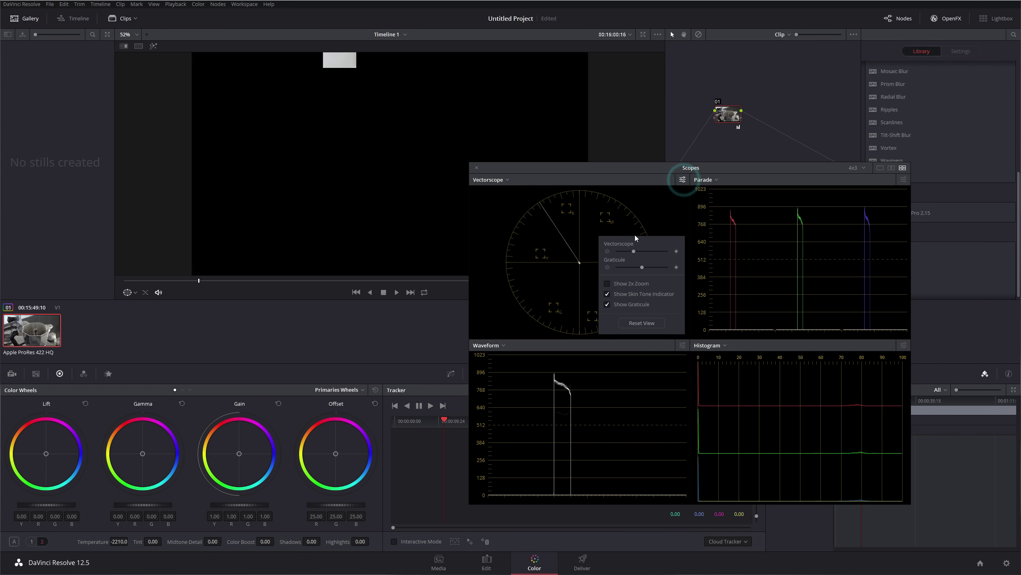
pyautogui.click(608, 284)
pyautogui.moveTo(633, 251)
pyautogui.mouseDown()
pyautogui.moveTo(652, 251)
pyautogui.moveTo(610, 257)
pyautogui.moveTo(659, 254)
pyautogui.moveTo(645, 258)
pyautogui.mouseUp()
pyautogui.click(682, 181)
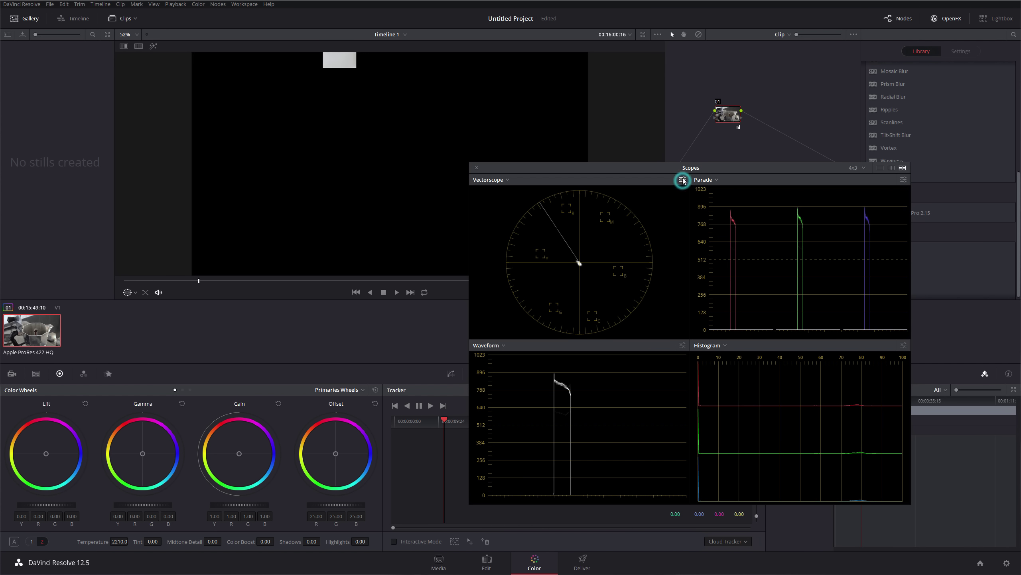
pyautogui.moveTo(642, 168); pyautogui.dragTo(675, 149)
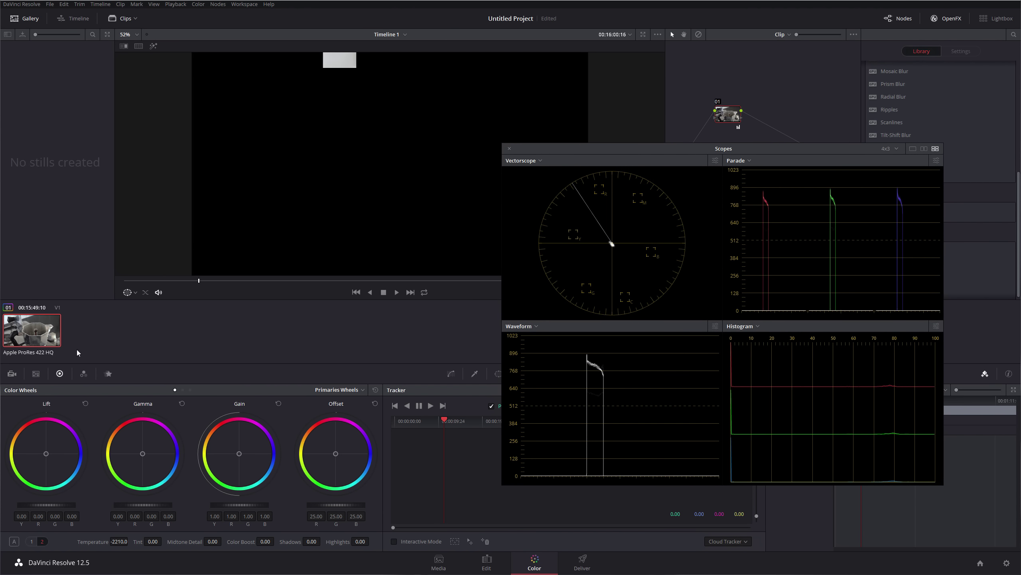
pyautogui.rightClick(726, 112)
# Reset node 01's grade, then drag Temperature to about -2010.
pyautogui.click(746, 122)
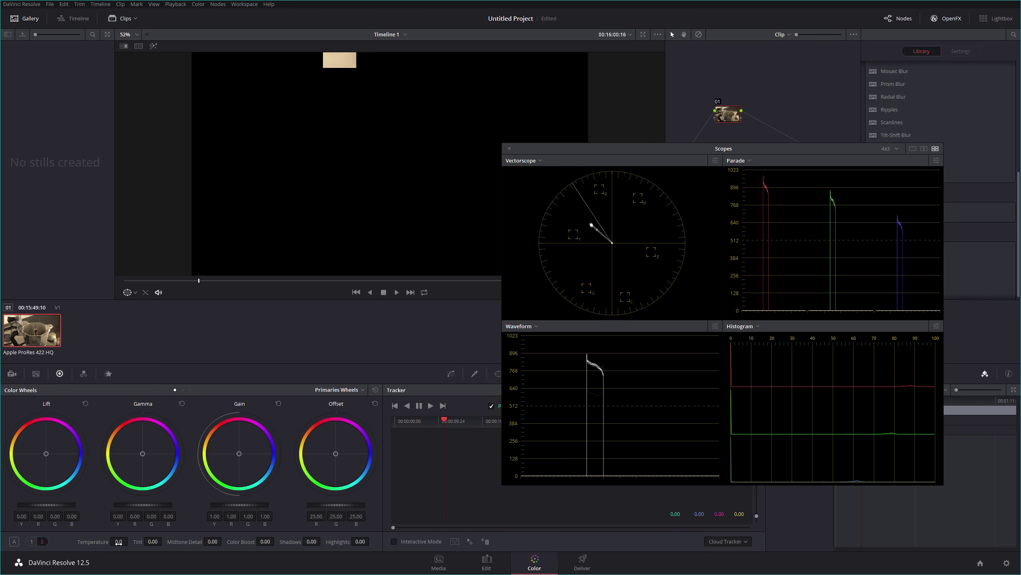
pyautogui.moveTo(118, 542)
pyautogui.mouseDown()
pyautogui.moveTo(81, 542)
pyautogui.moveTo(130, 541)
pyautogui.moveTo(107, 541)
pyautogui.moveTo(130, 542)
pyautogui.moveTo(119, 541)
pyautogui.mouseUp()
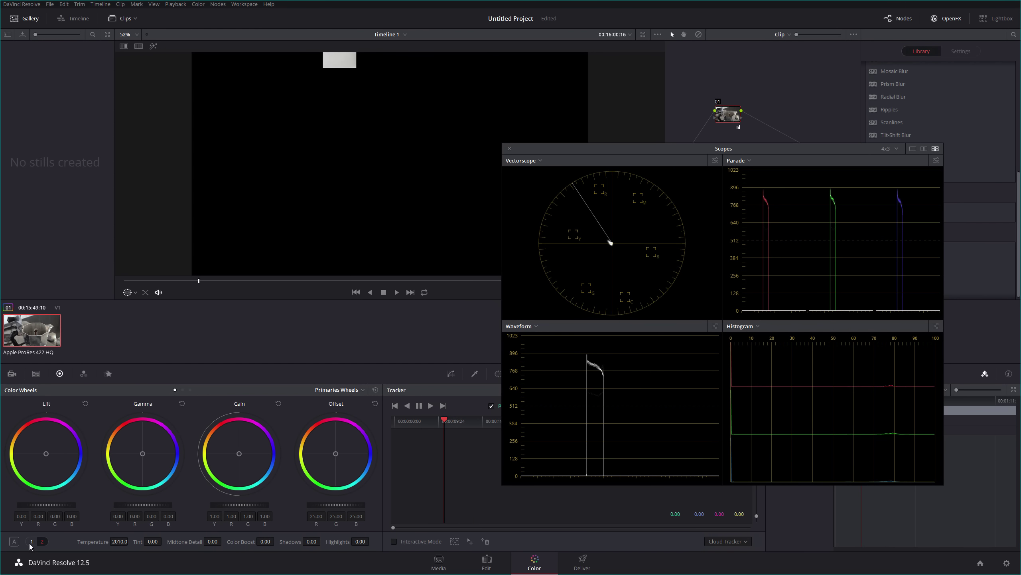
# Raise Tint to 5.50 in the temperature and tint adjustments.
pyautogui.click(32, 541)
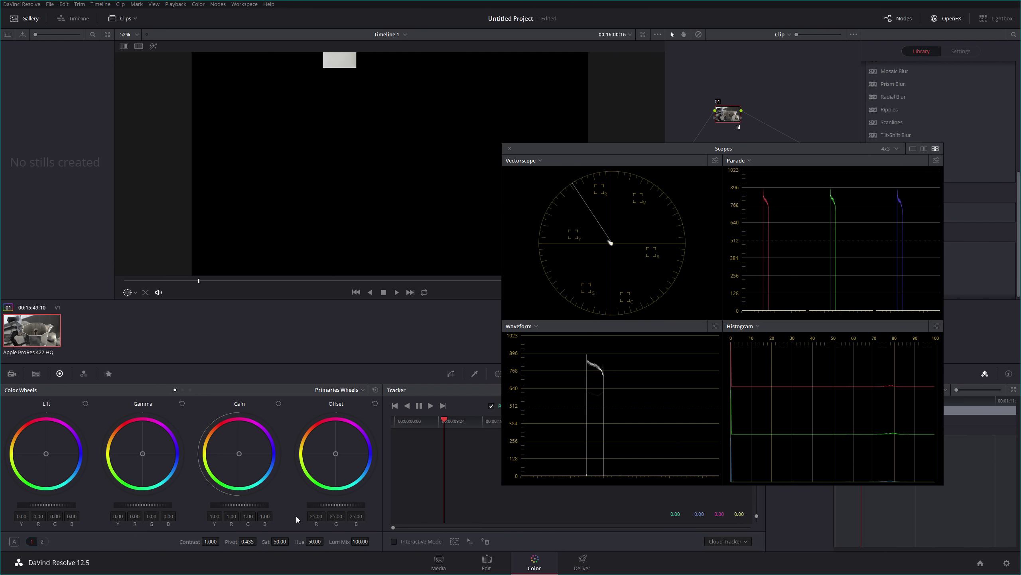
pyautogui.click(42, 541)
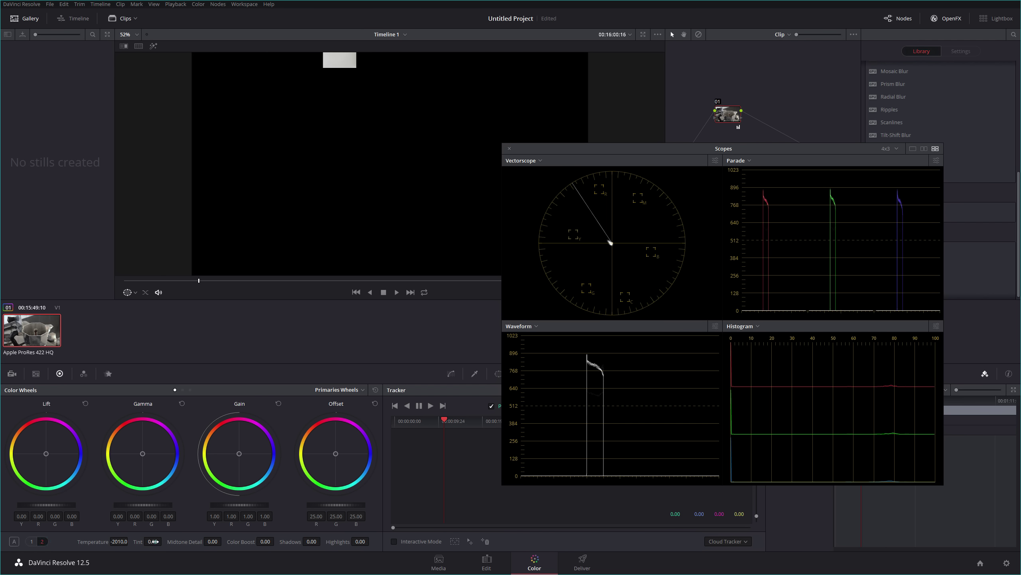
pyautogui.moveTo(155, 541)
pyautogui.mouseDown()
pyautogui.moveTo(164, 542)
pyautogui.moveTo(119, 540)
pyautogui.mouseUp()
pyautogui.moveTo(149, 540); pyautogui.dragTo(163, 539)
# Nudge Temperature to -2110 and uncheck the vectorscope's Show 2x Zoom.
pyautogui.moveTo(123, 541); pyautogui.dragTo(130, 539)
pyautogui.click(716, 161)
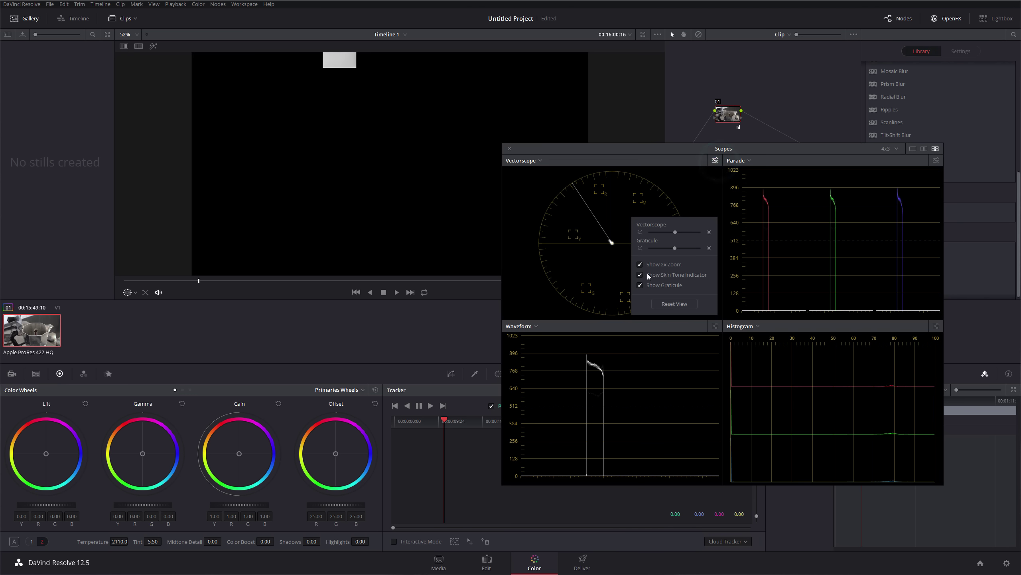
pyautogui.click(639, 264)
# Close the floating scopes window and show the scopes in the docked panel again.
pyautogui.click(714, 162)
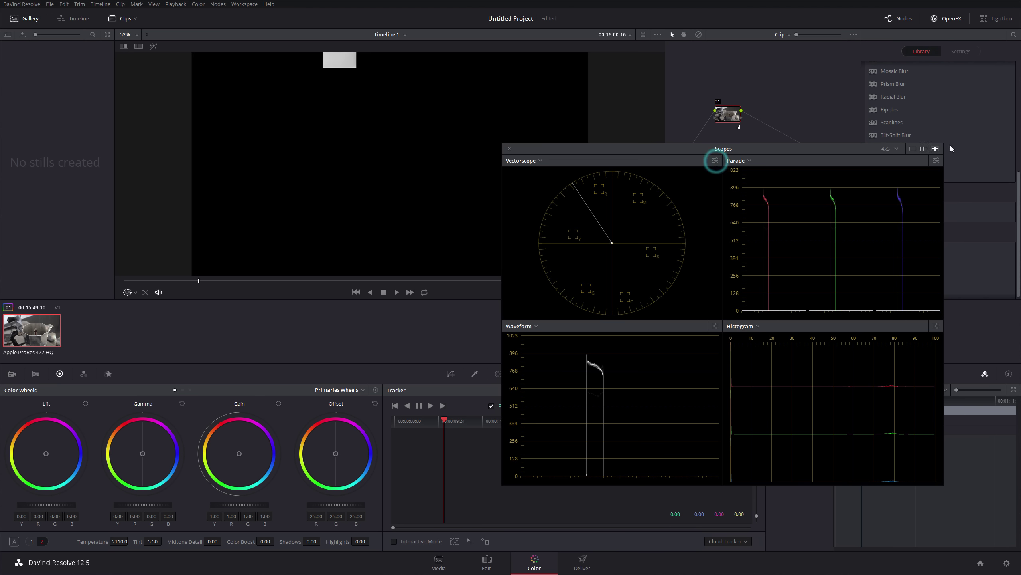
pyautogui.click(510, 150)
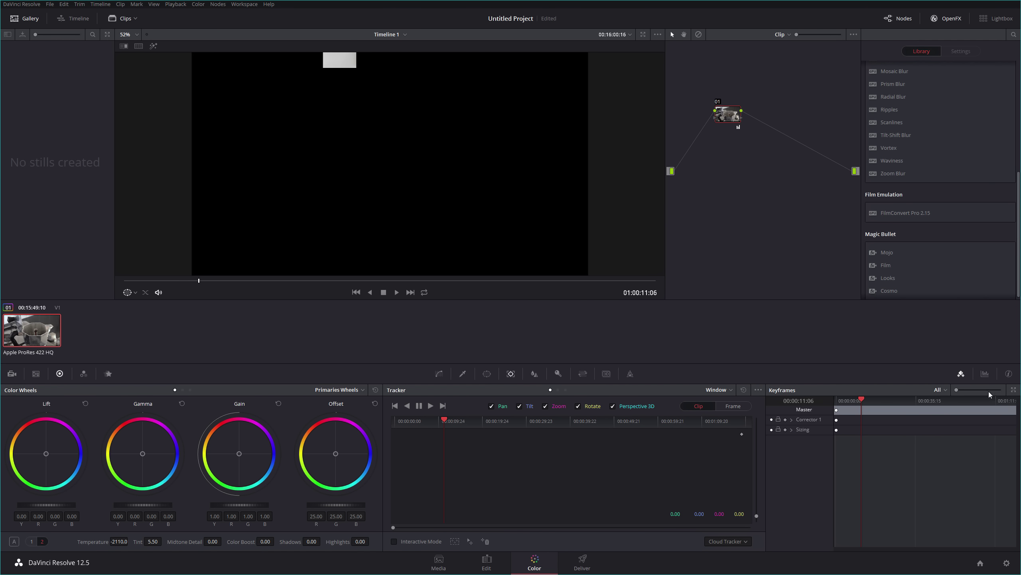
pyautogui.click(984, 374)
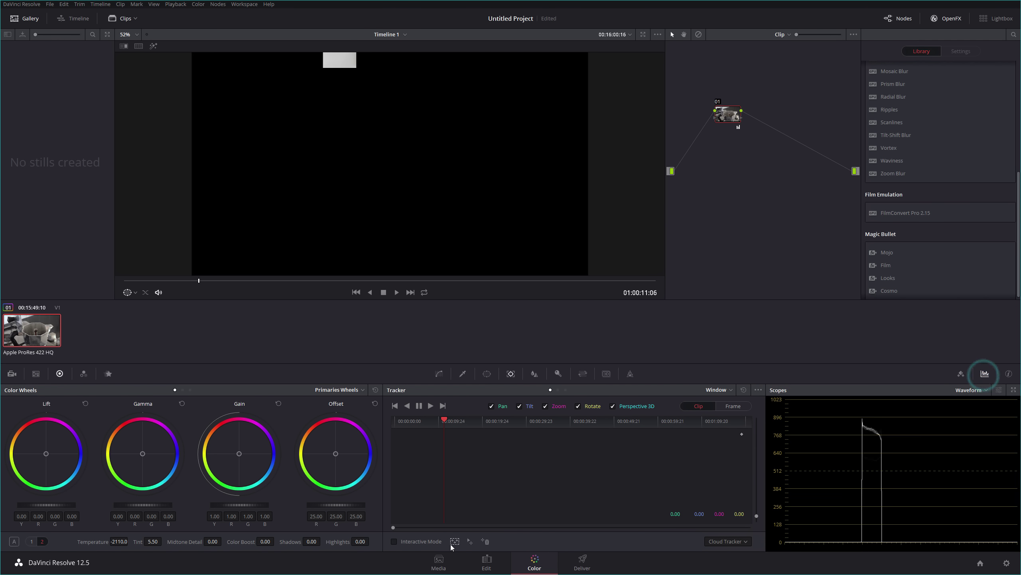
# Reset Cropping in the Edit page Inspector, then return to the Color page.
pyautogui.click(487, 561)
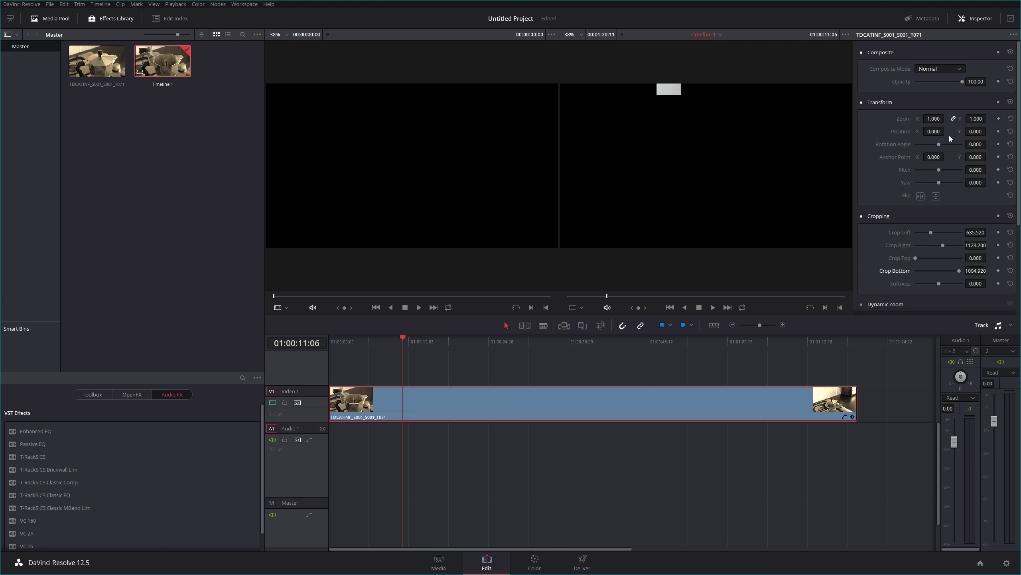
pyautogui.click(1011, 217)
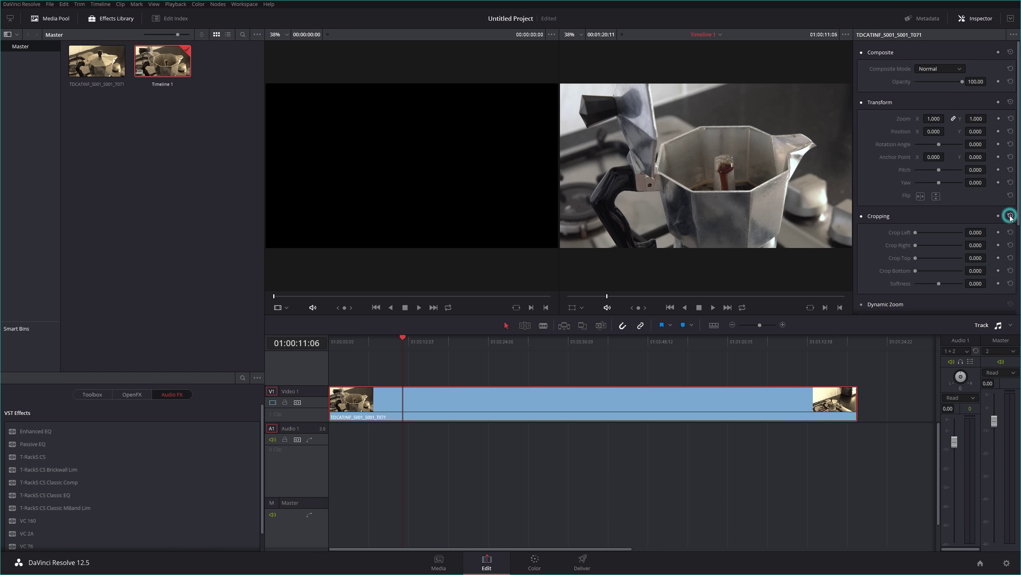
pyautogui.click(537, 562)
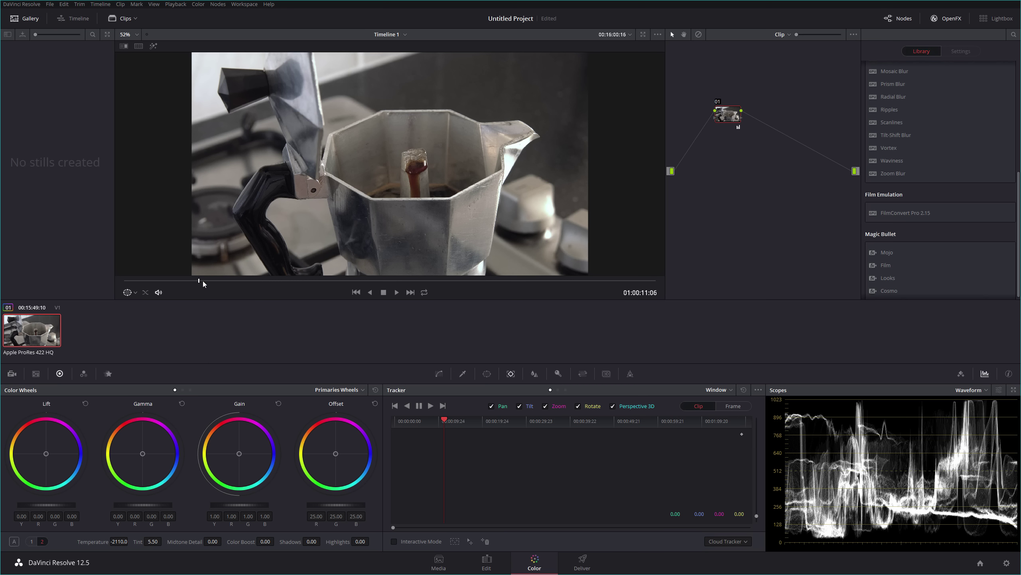
# Scrub the viewer forward to a later frame of the moka pot clip.
pyautogui.moveTo(201, 280)
pyautogui.mouseDown()
pyautogui.moveTo(343, 277)
pyautogui.moveTo(262, 280)
pyautogui.moveTo(318, 260)
pyautogui.moveTo(248, 259)
pyautogui.moveTo(210, 271)
pyautogui.mouseUp()
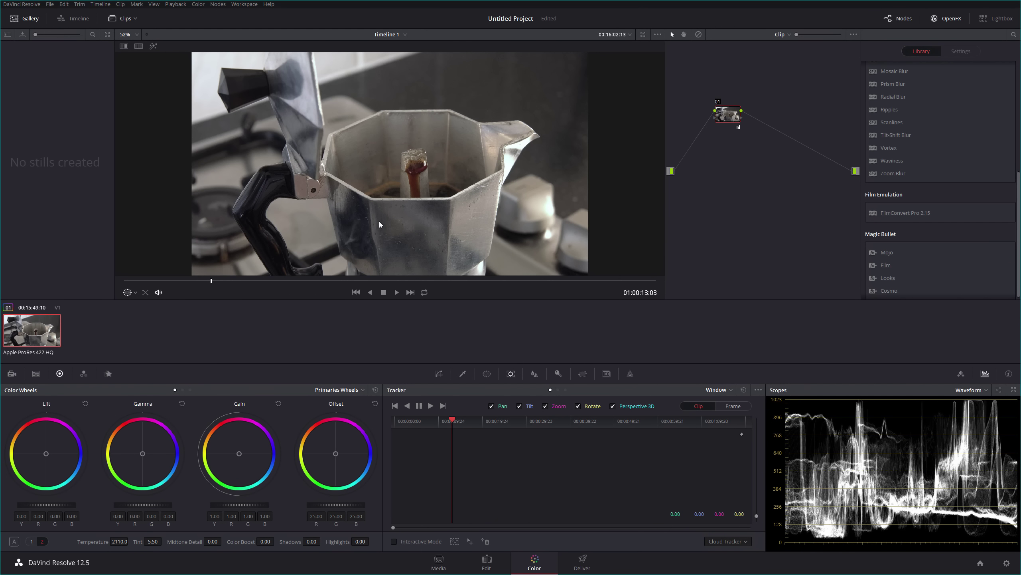